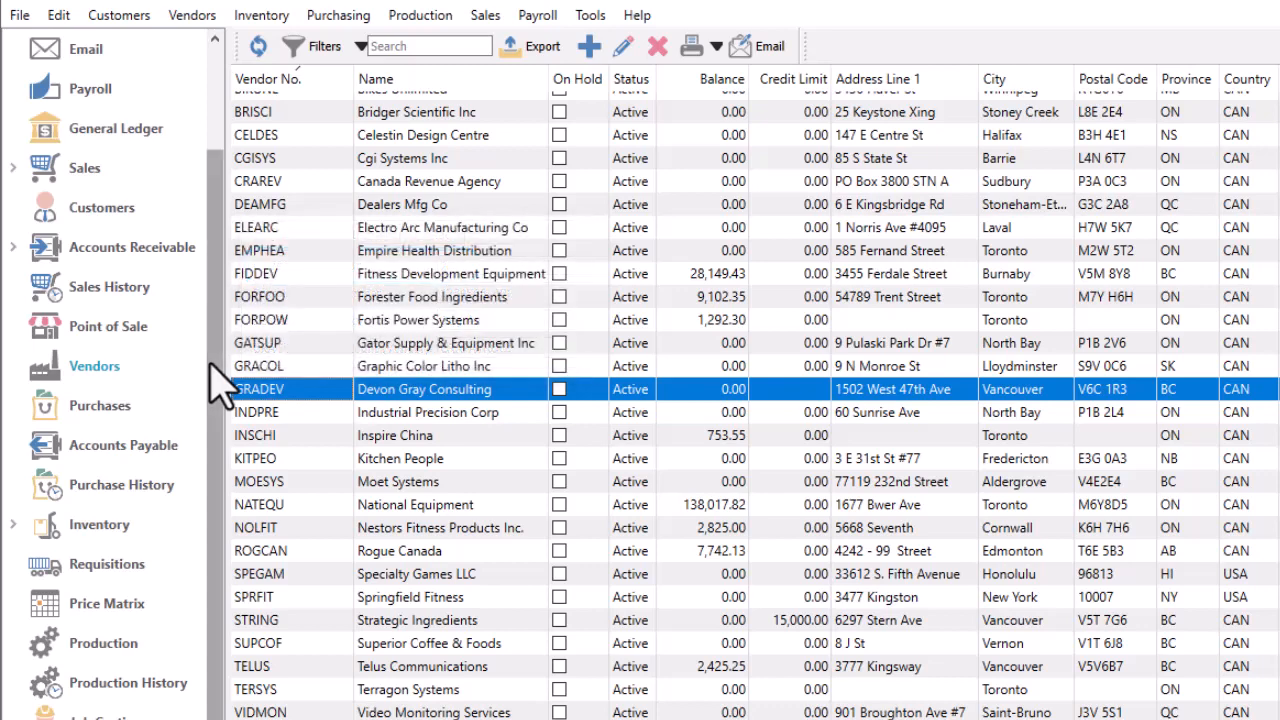
- Review vendor GRADEV's general reporting settings, including the report type, identification type and dental benefits options, and its T4A statements
double_click(300, 395)
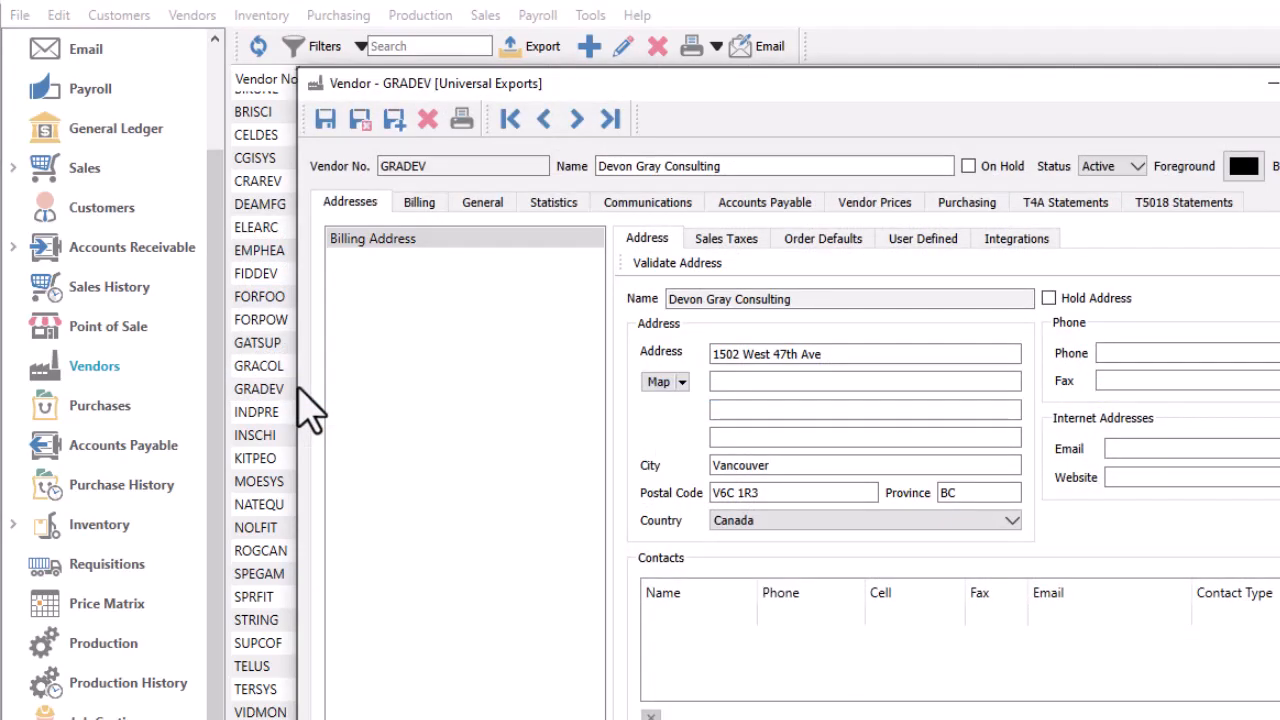
left_click(480, 205)
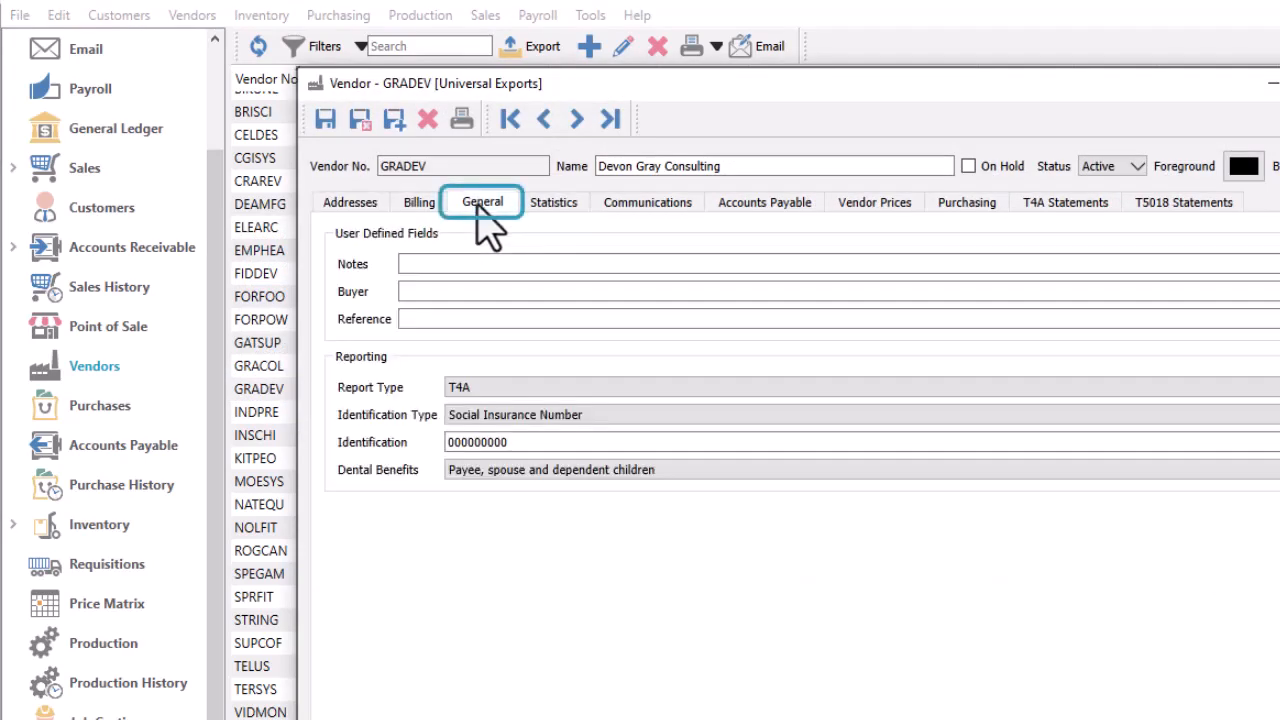
left_click(541, 393)
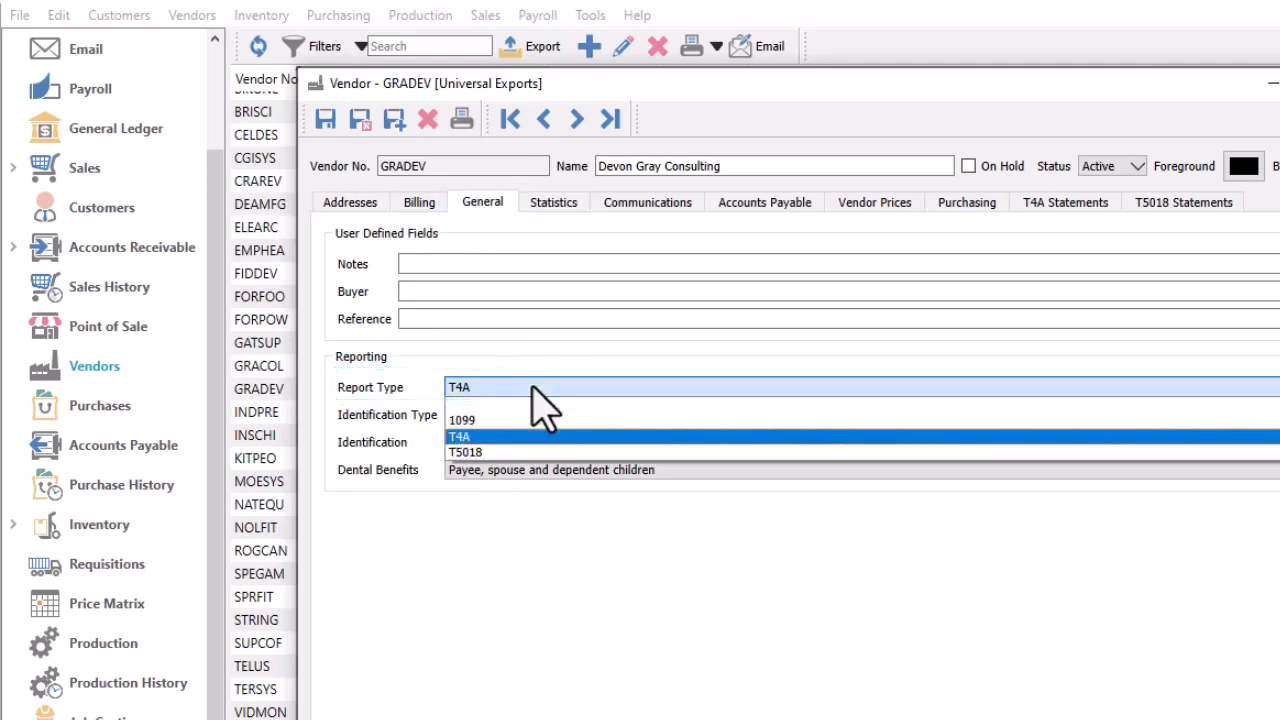
left_click(533, 390)
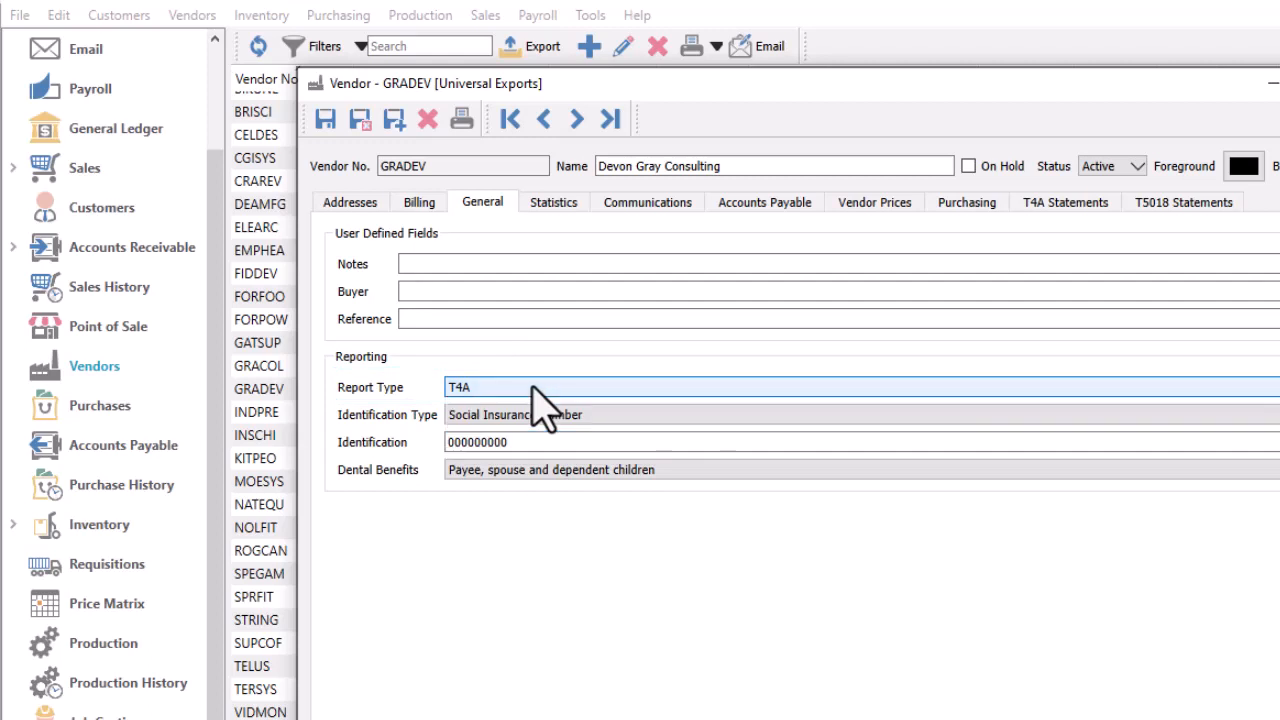
left_click(598, 415)
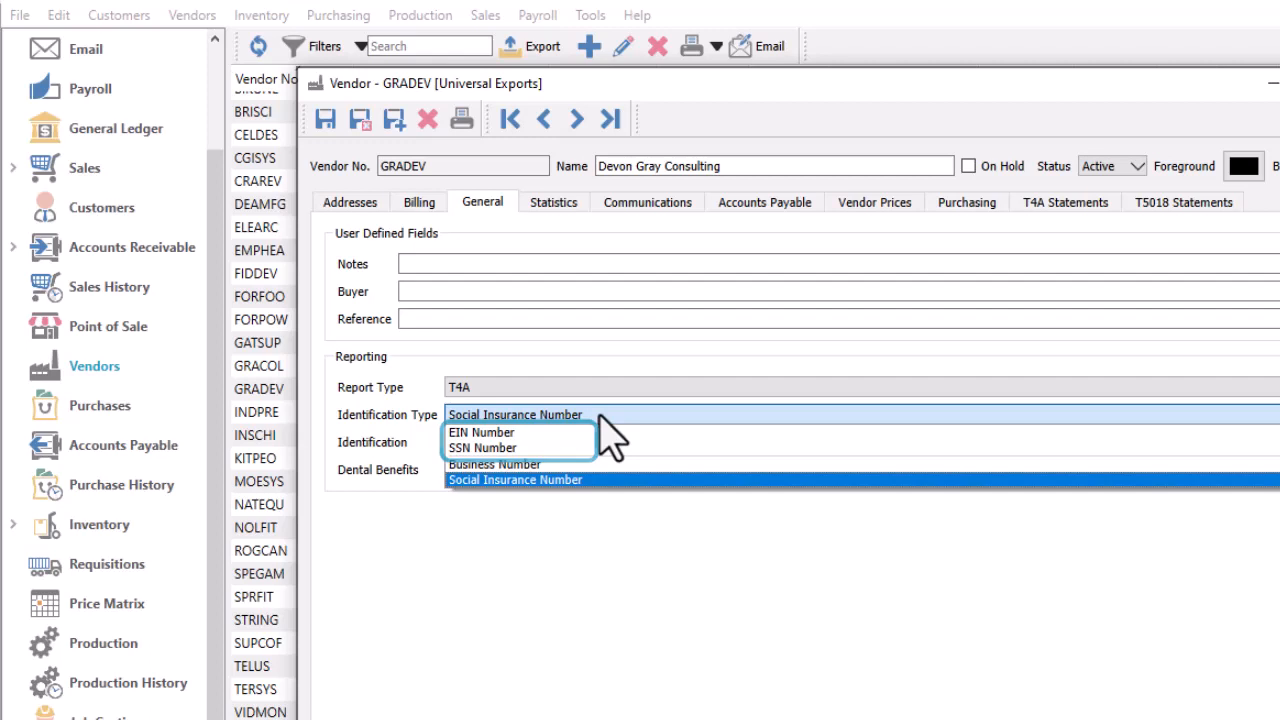
left_click(600, 416)
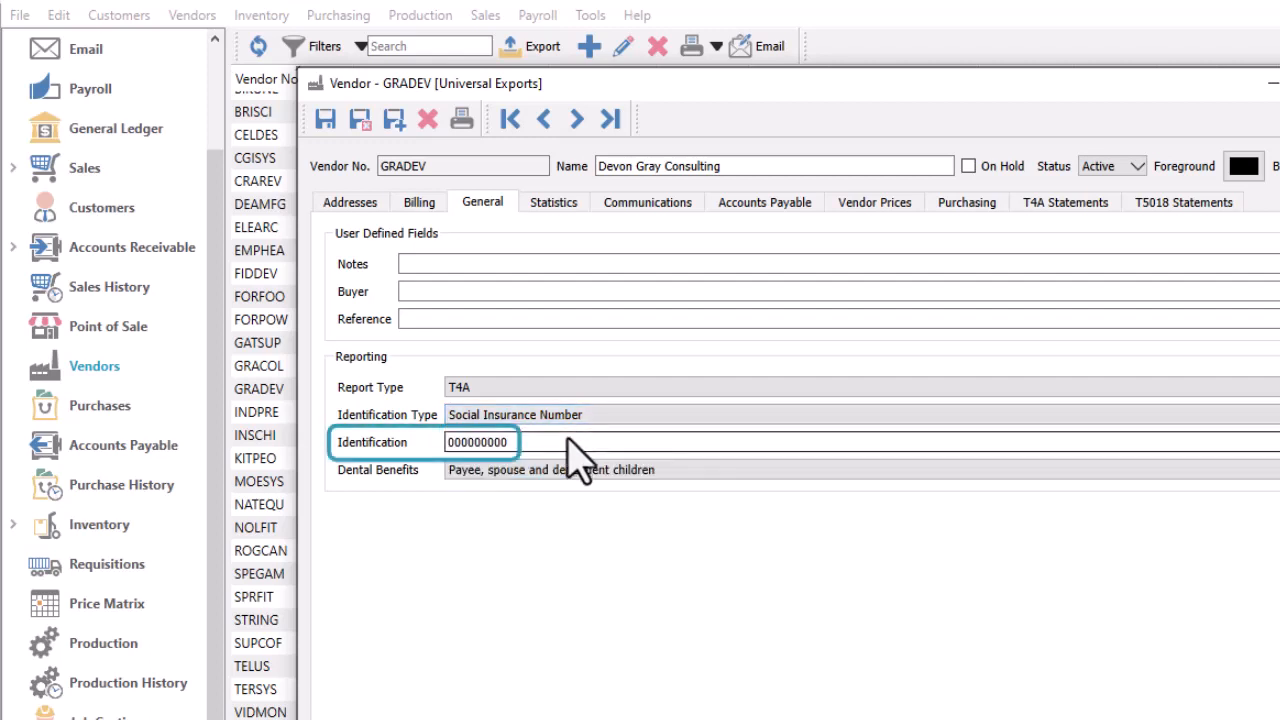
left_click(665, 470)
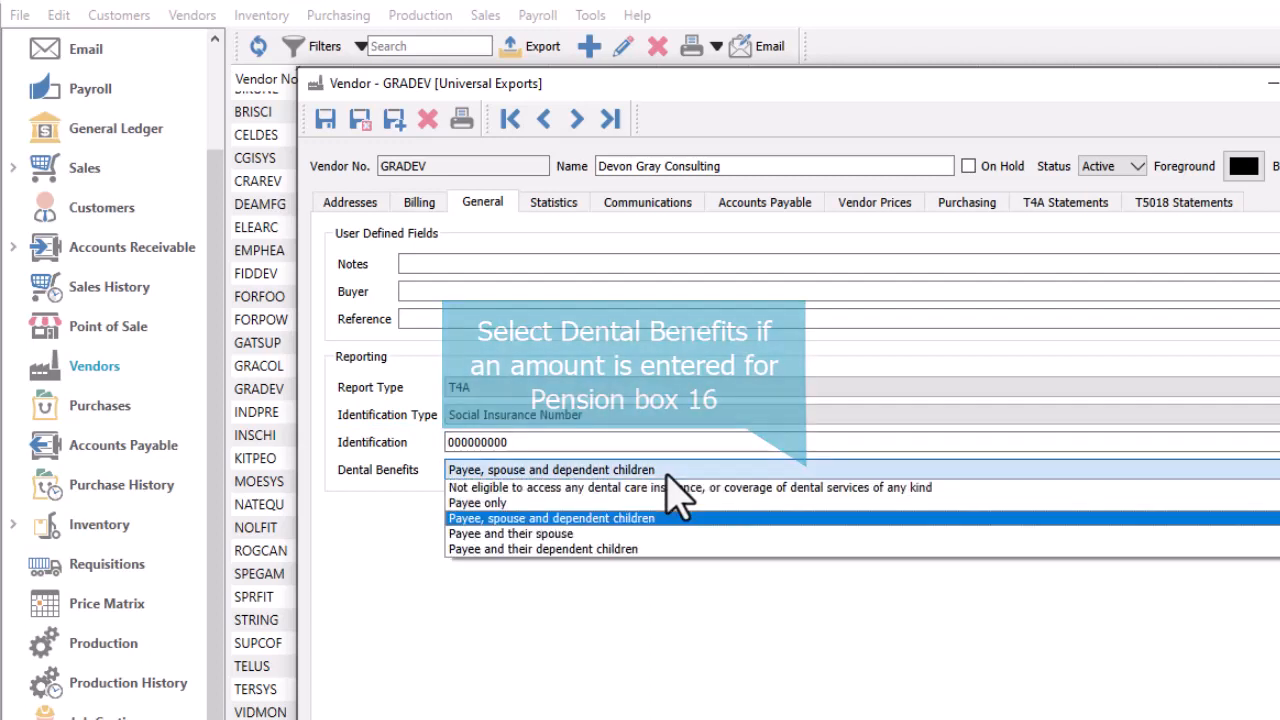
left_click(667, 475)
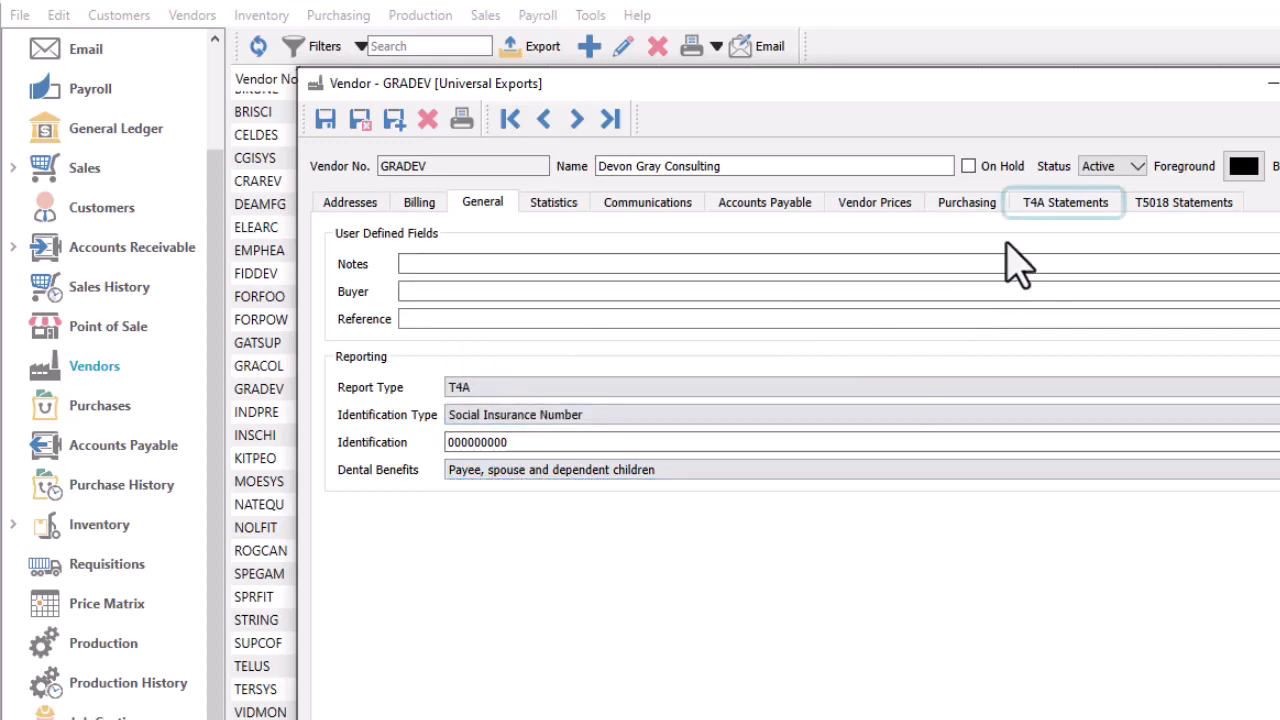
left_click(1024, 212)
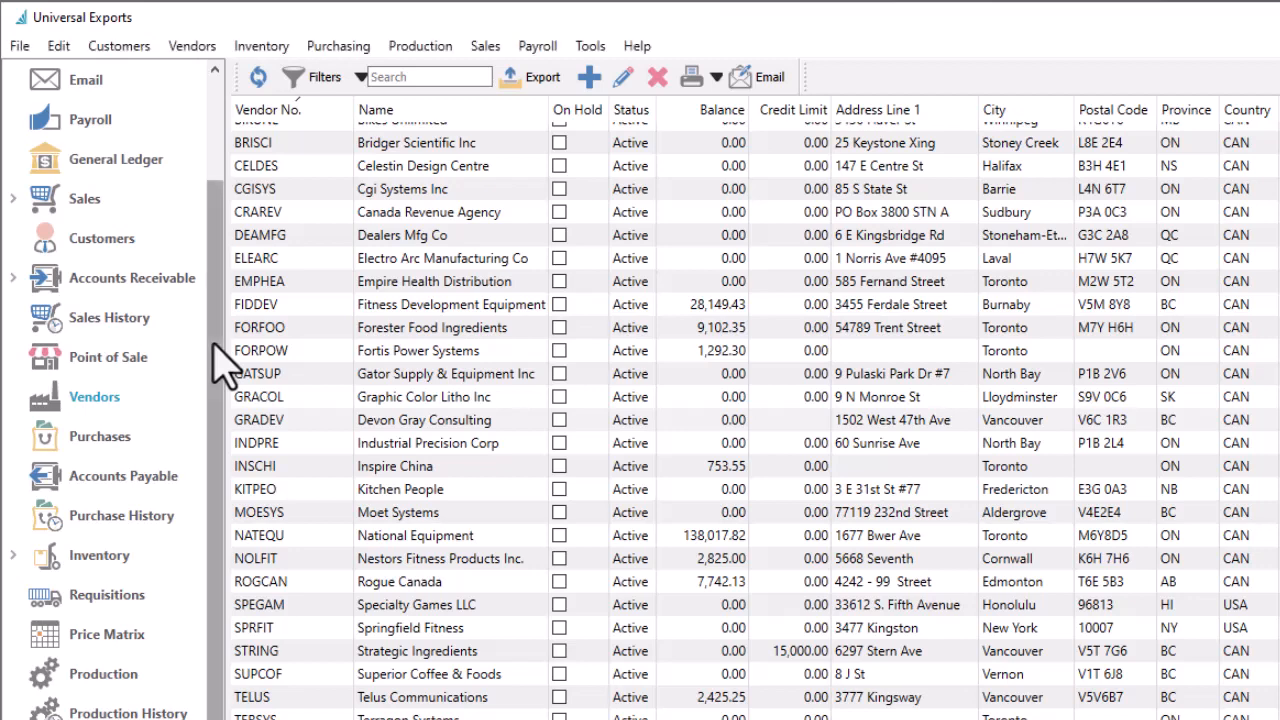
- Generate the T4A statements for 2023 from the payroll T4A statement list
left_click(536, 50)
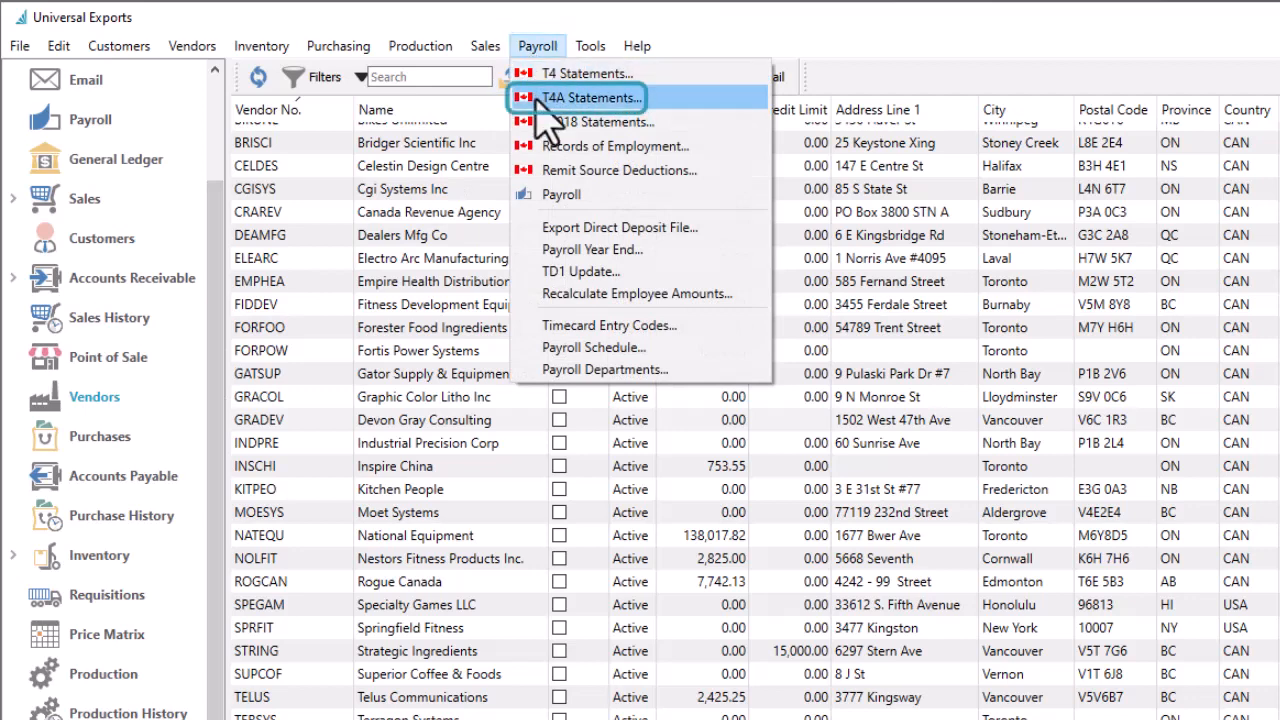
left_click(580, 98)
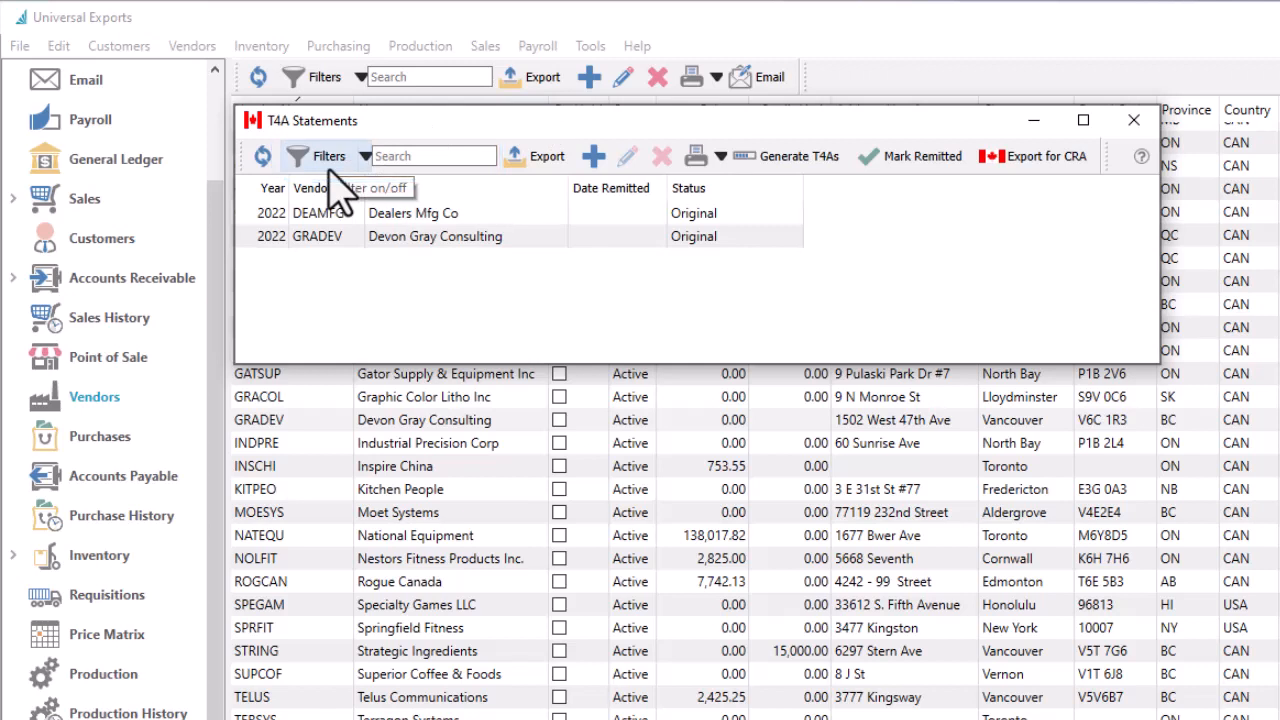
left_click(738, 170)
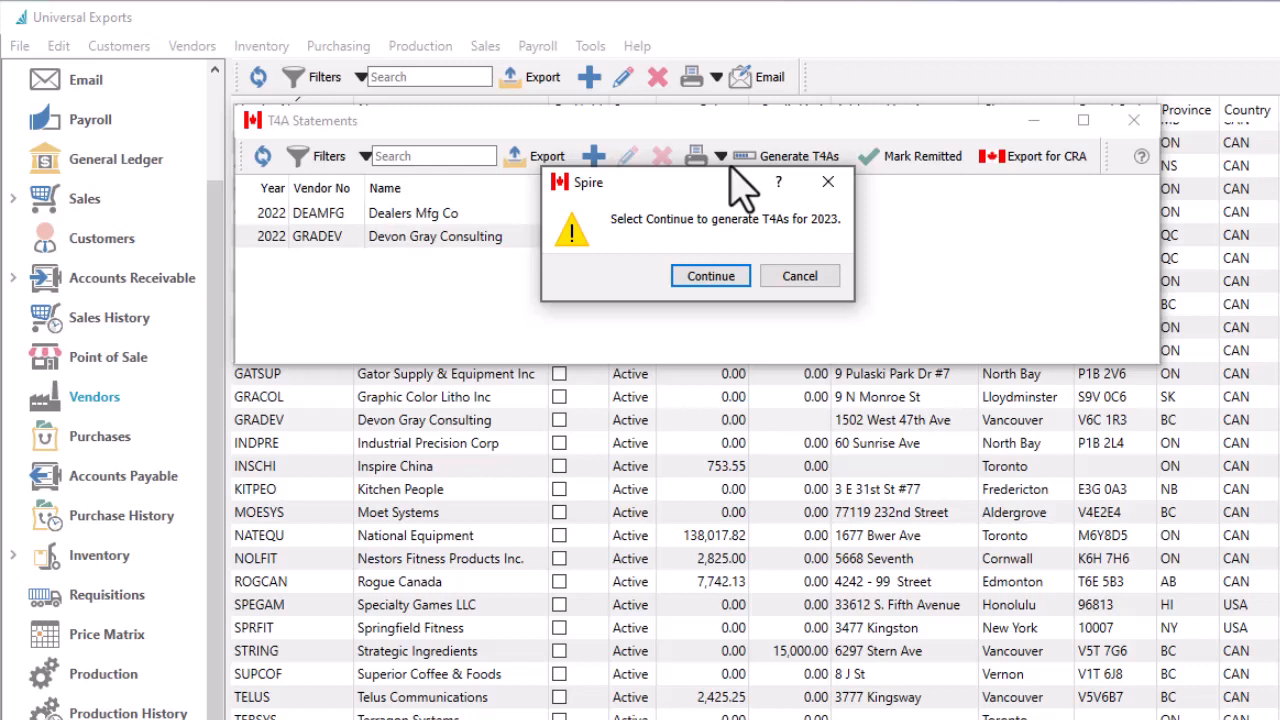
left_click(715, 276)
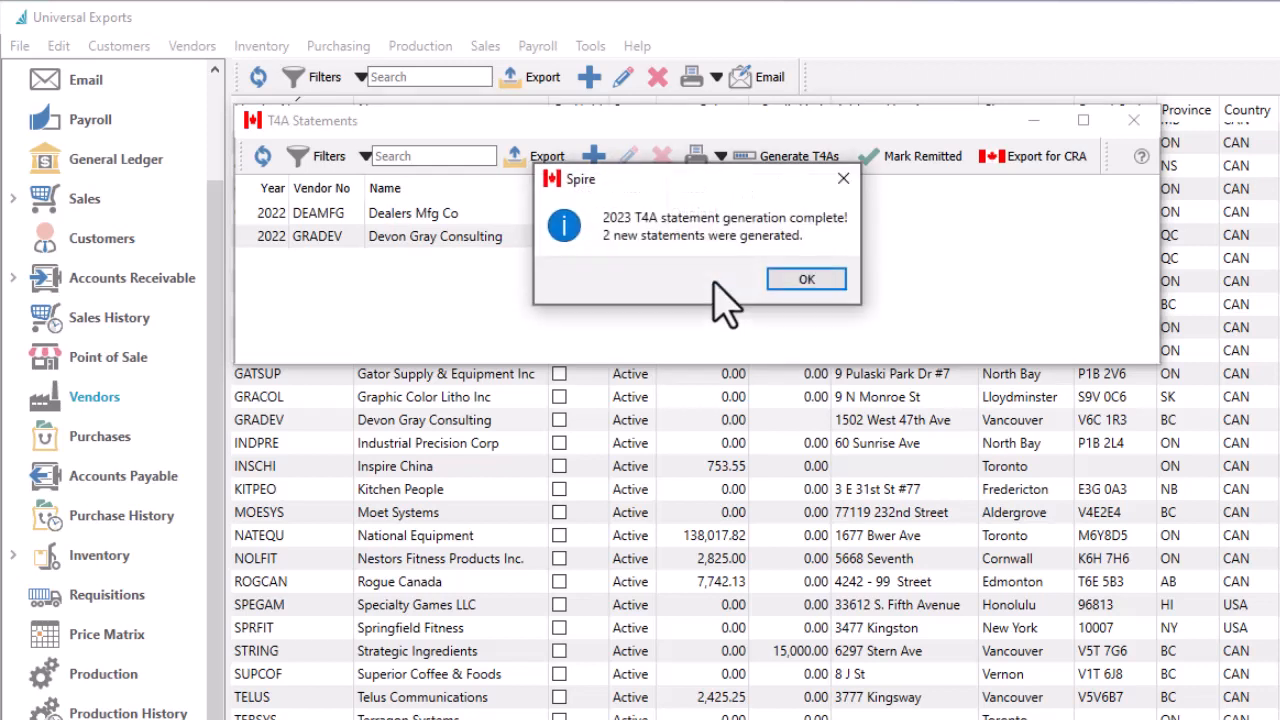
left_click(782, 280)
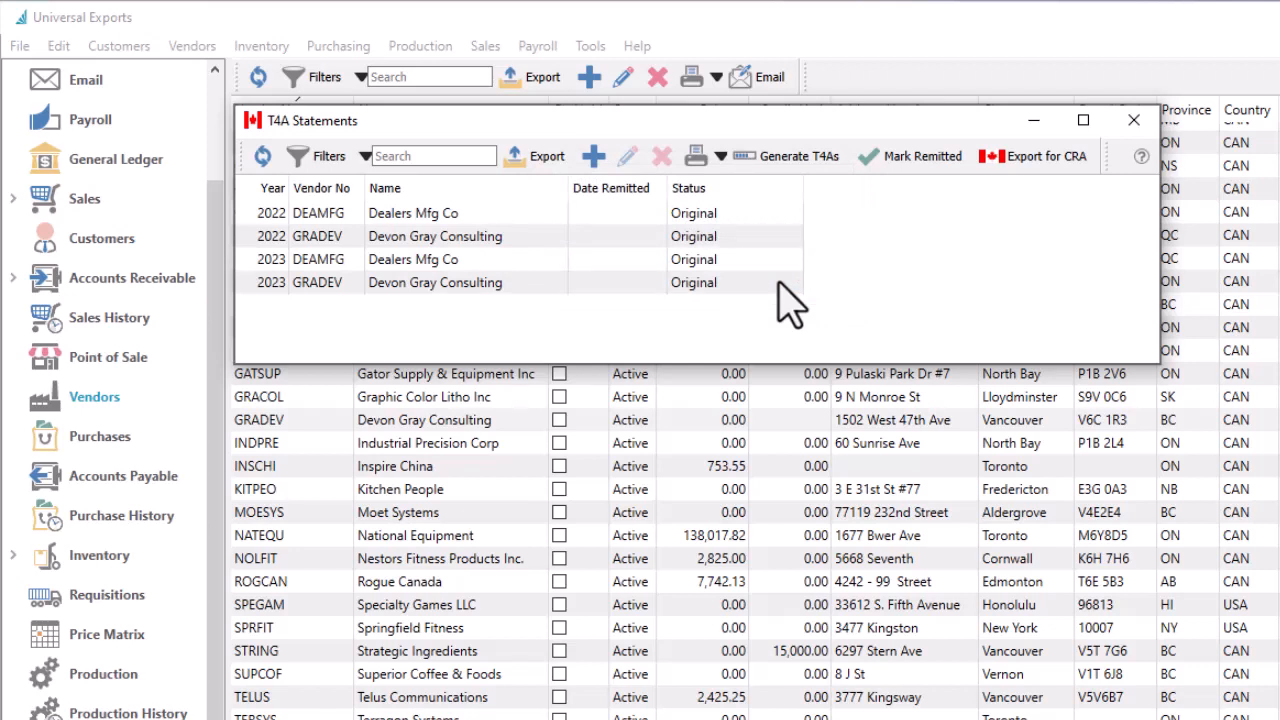
- Examine the 2023 T4A statement for vendor GRADEV, including the available other information codes, and open its vendor record
left_click(520, 288)
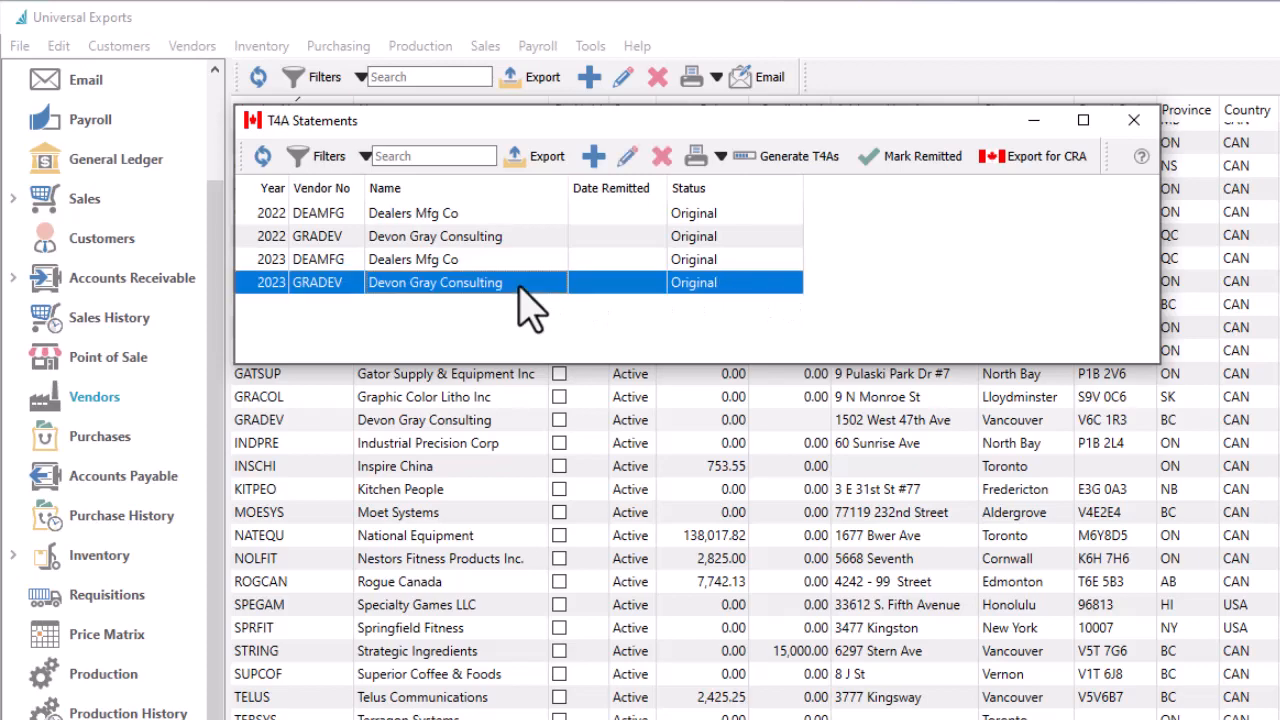
double_click(519, 286)
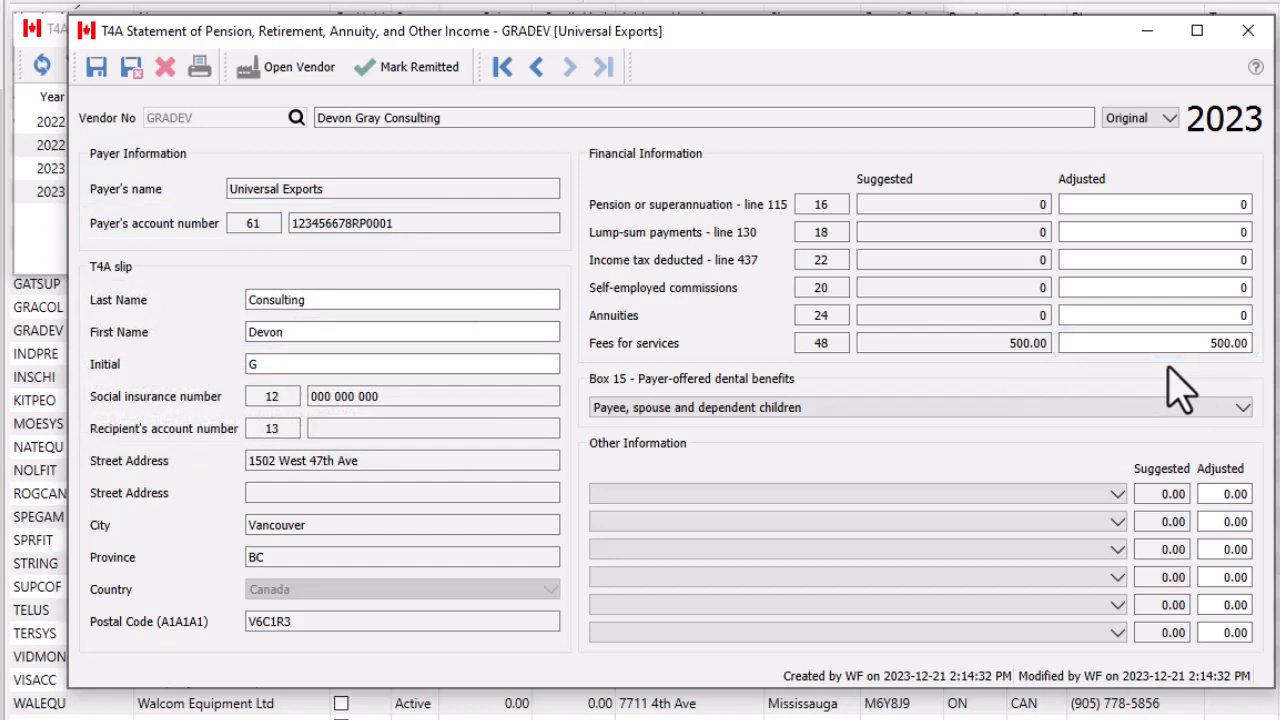
left_click(1116, 494)
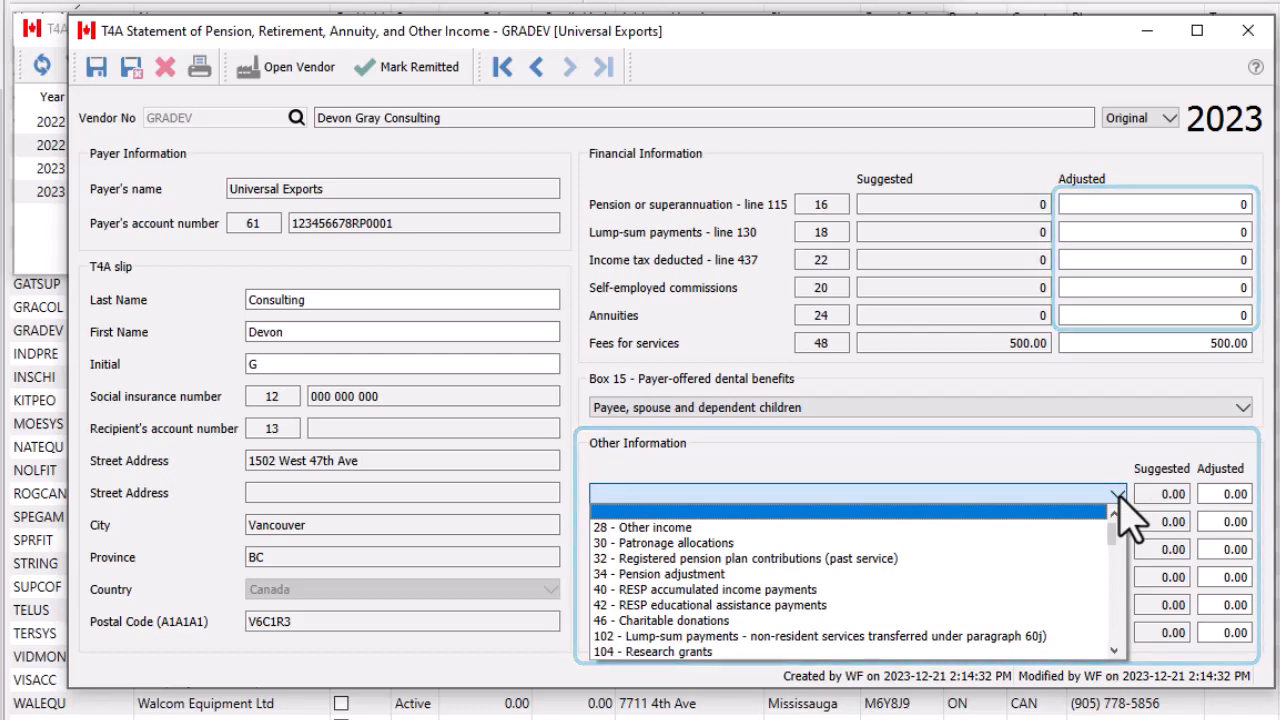
left_click(1118, 493)
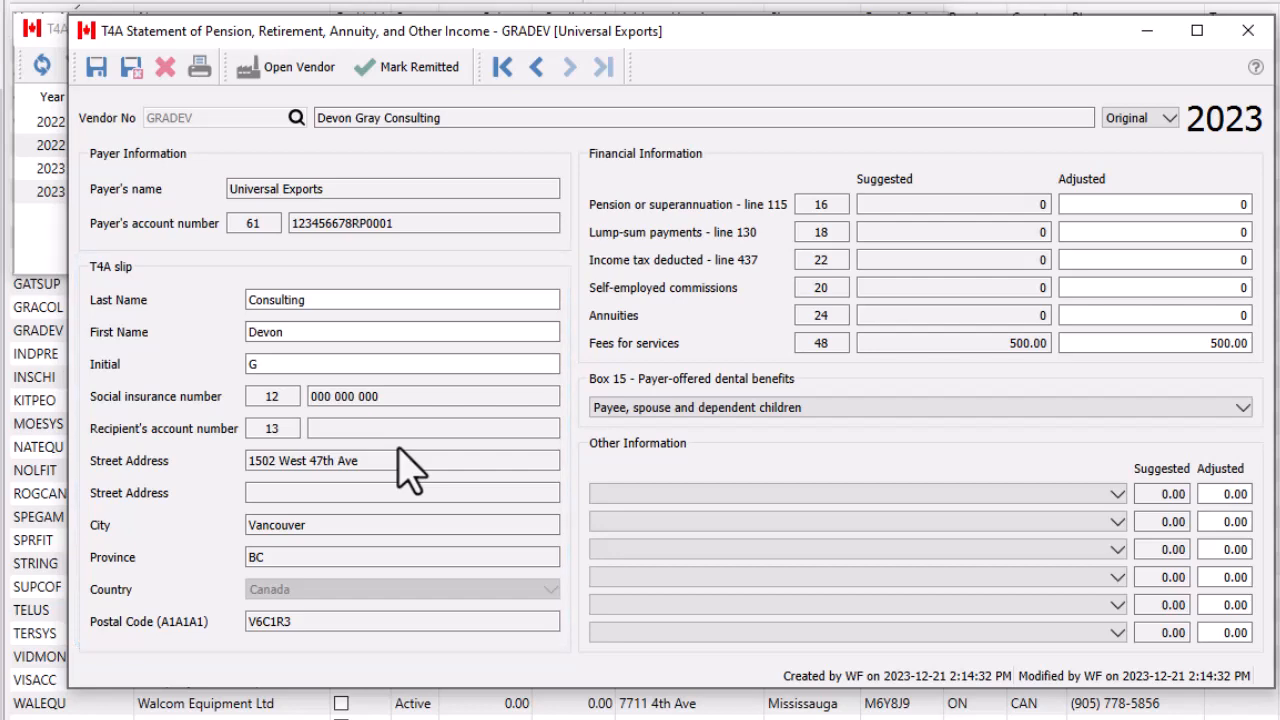
left_click(312, 80)
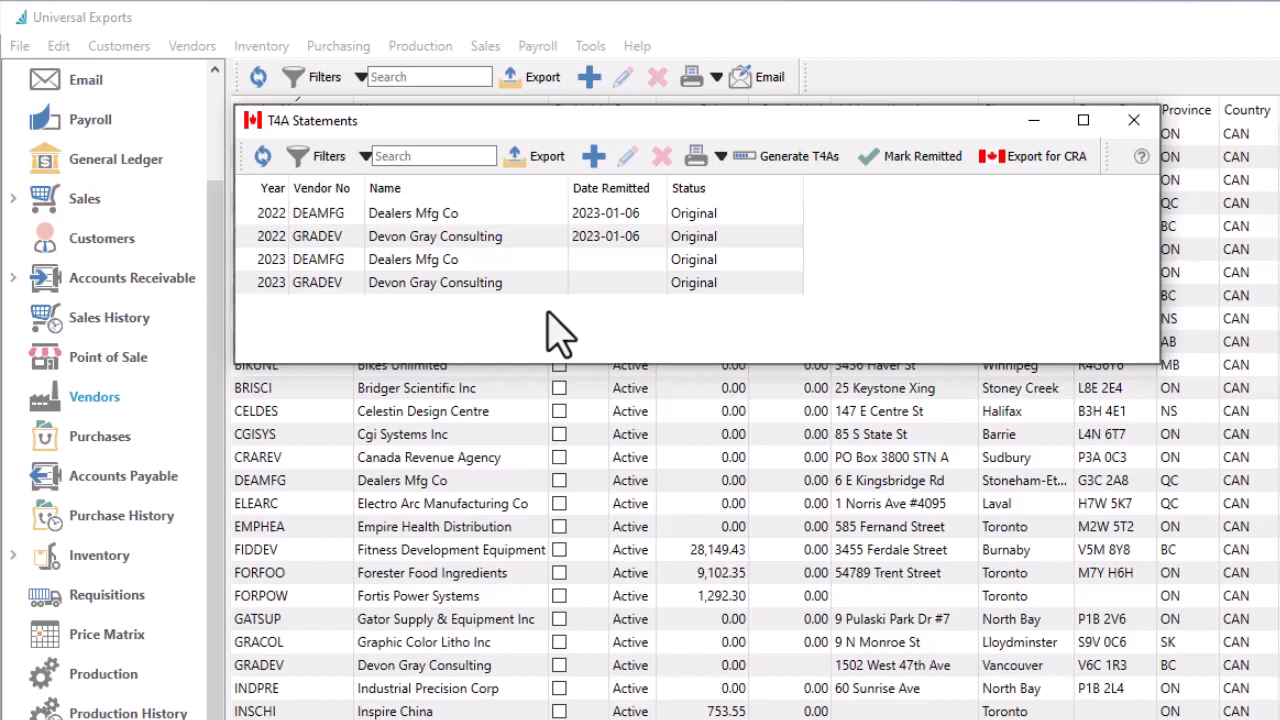
- Apply the saved 2023 filter to the T4A statements and open printing for all of them, selecting the T4A Page 1 report
left_click(556, 262)
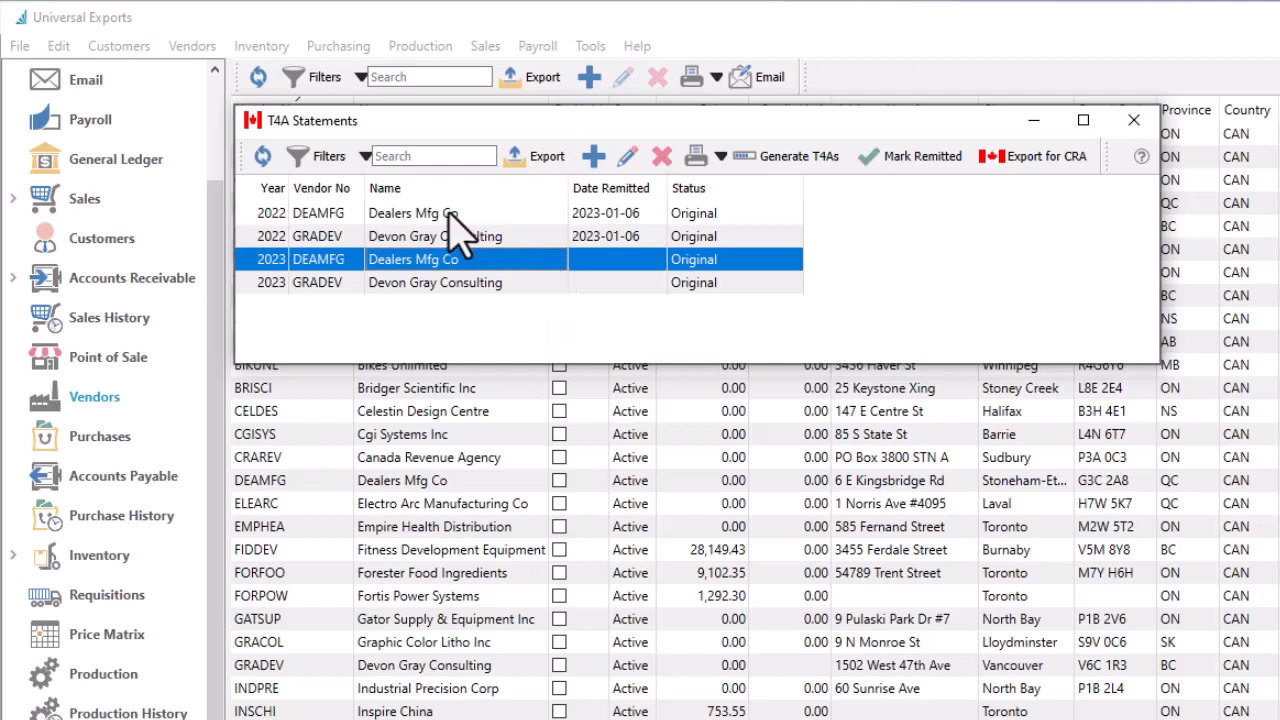
left_click(365, 157)
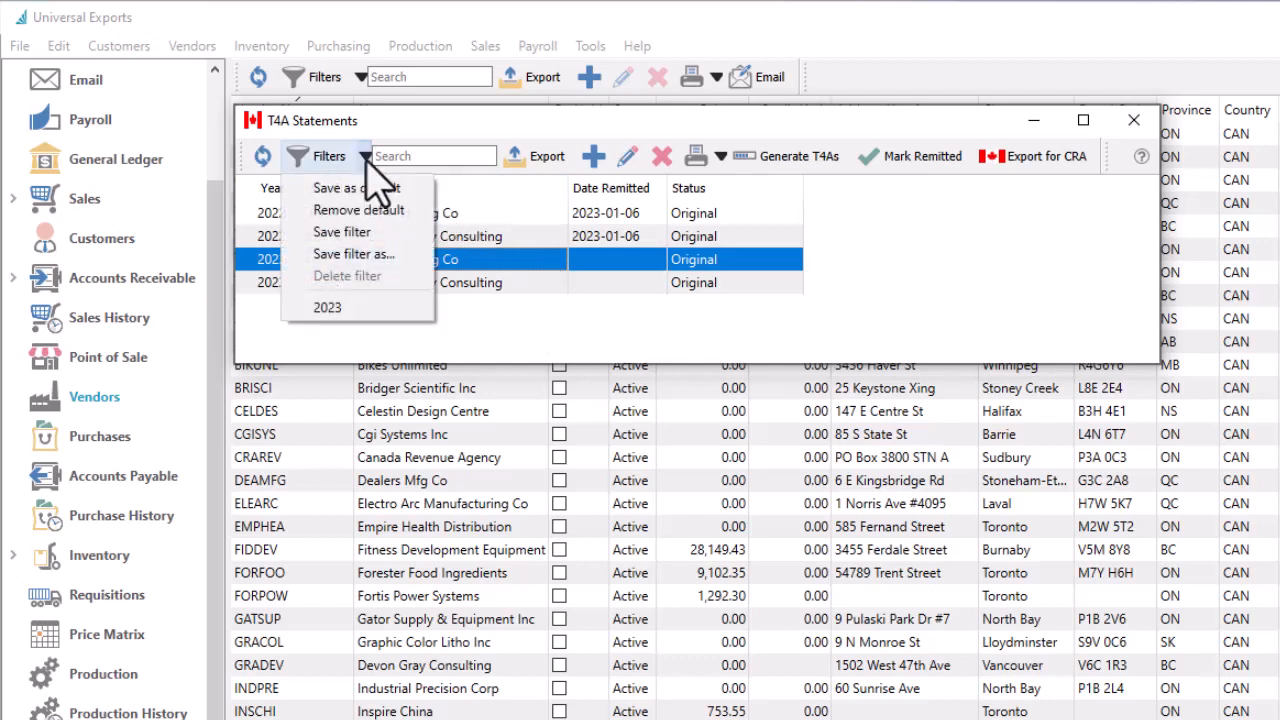
left_click(361, 306)
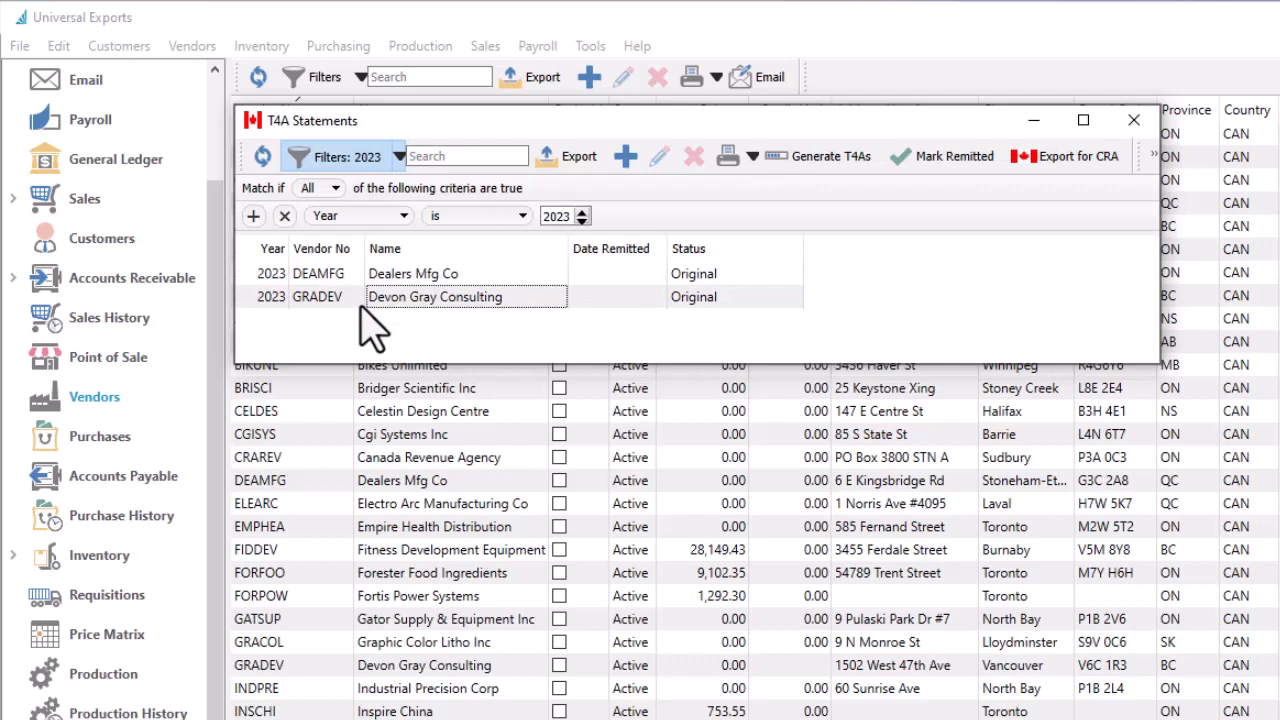
left_click(735, 158)
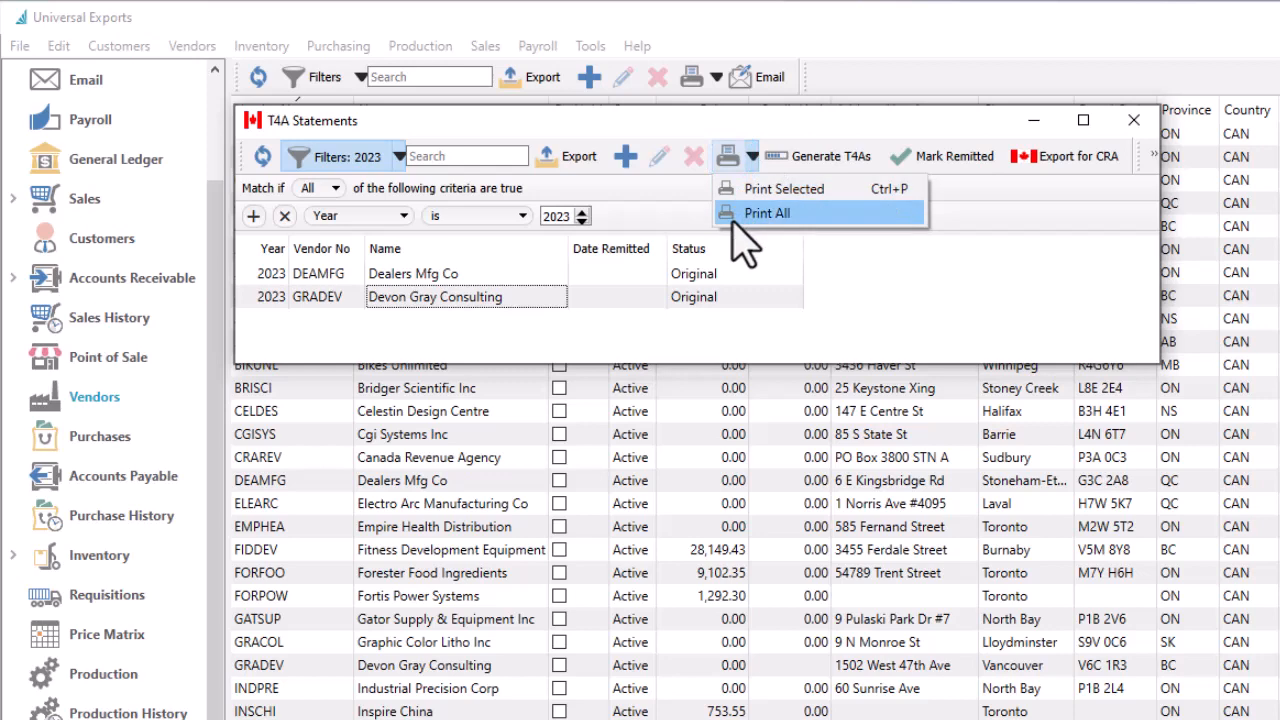
left_click(760, 213)
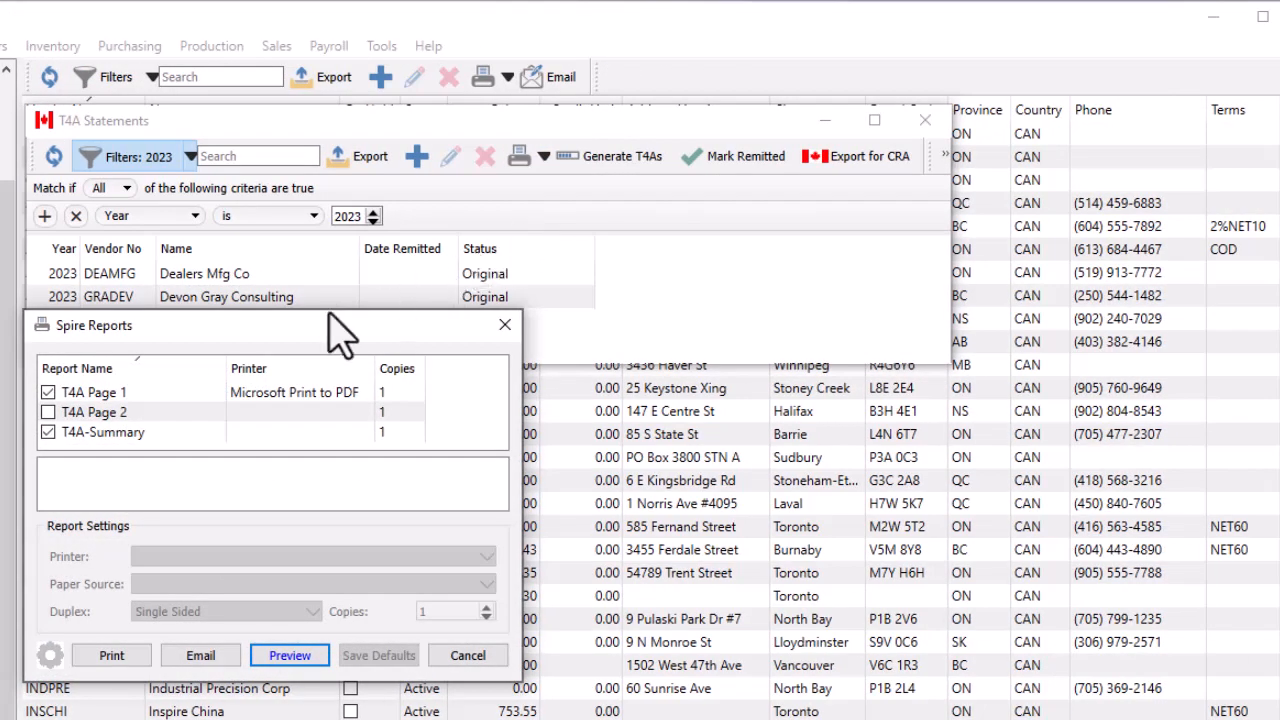
left_click(226, 392)
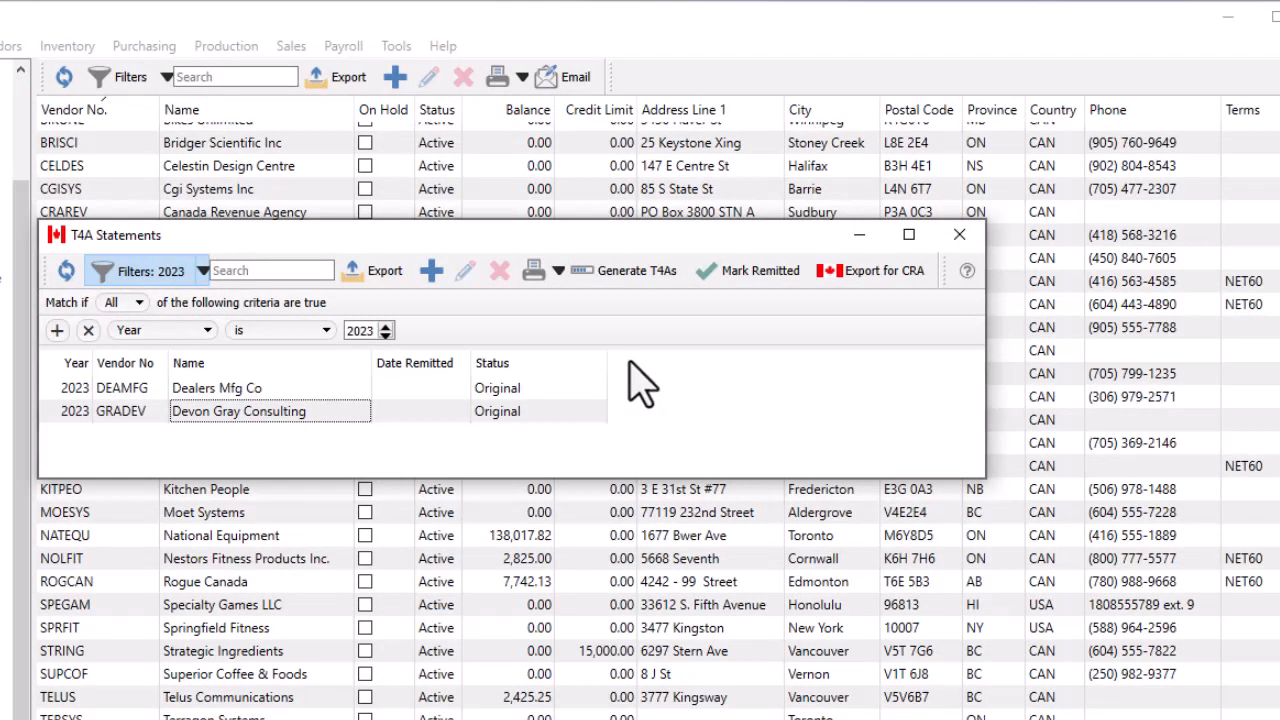
- Export the 2023 T4A statements for the CRA as 2023_T4As.xml in Documents and mark both 2023 statements as remitted
left_click(848, 284)
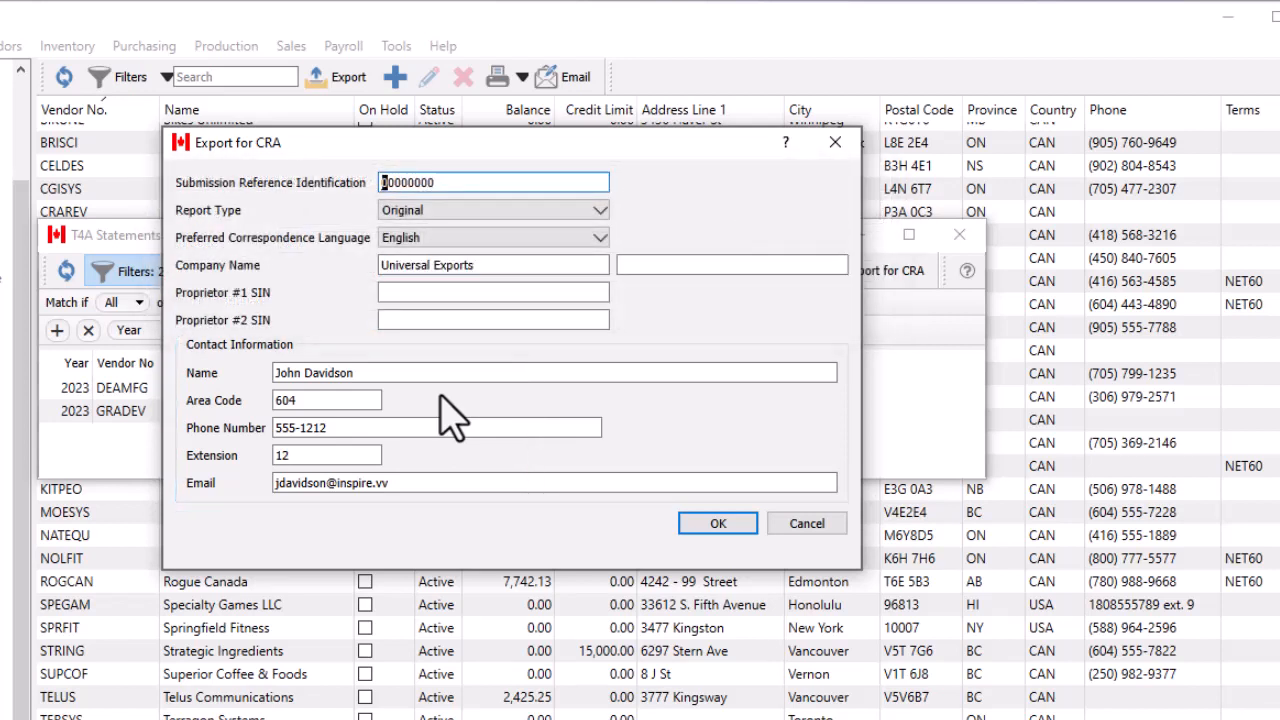
left_click(681, 536)
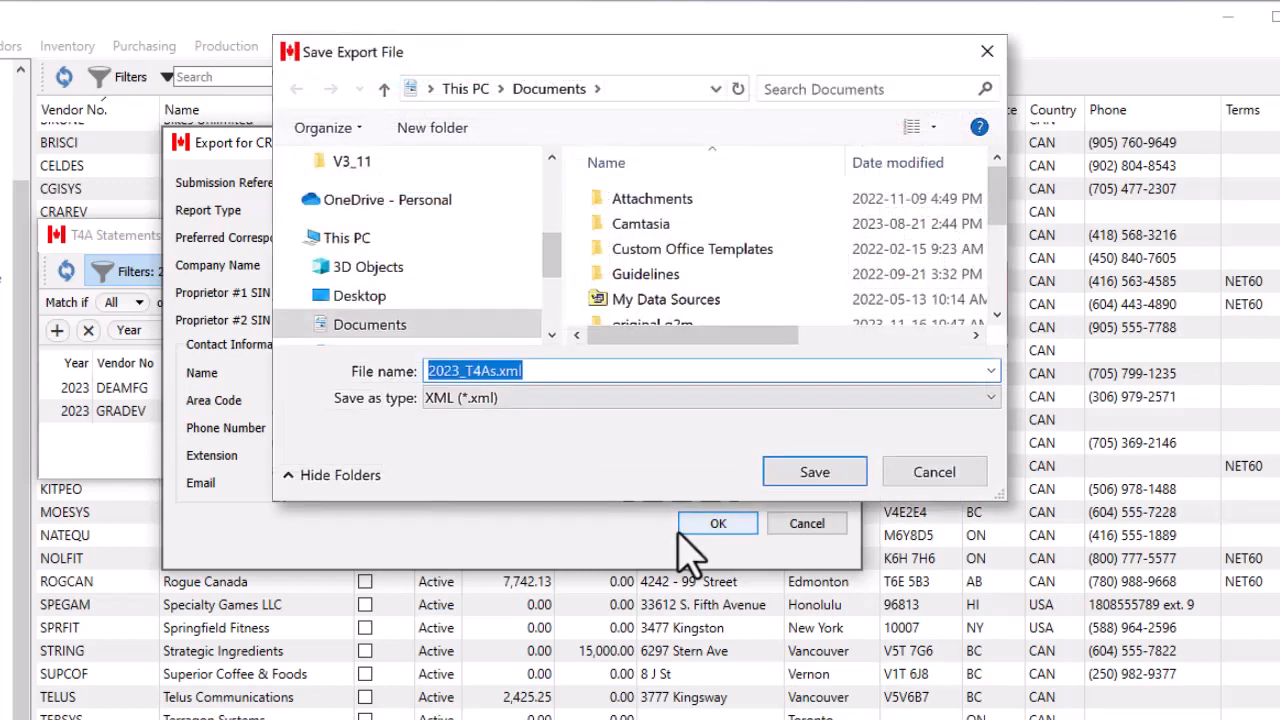
key("Return")
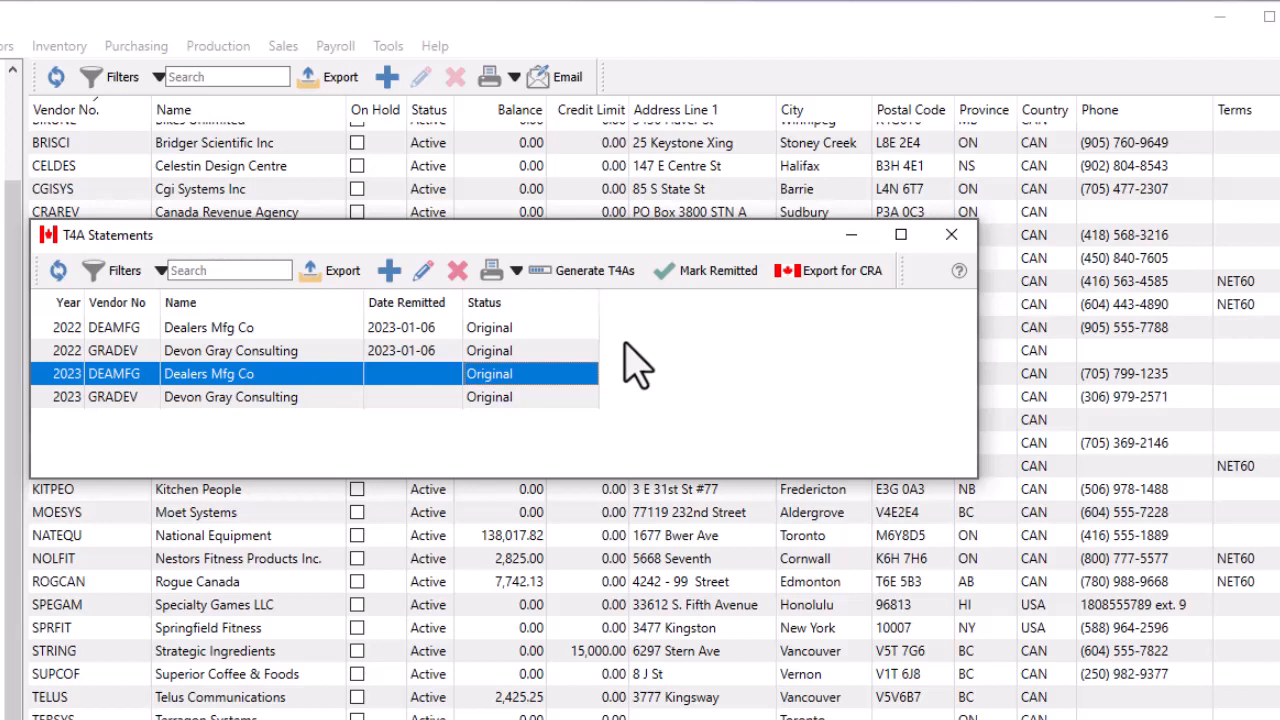
left_click(574, 400, "shift")
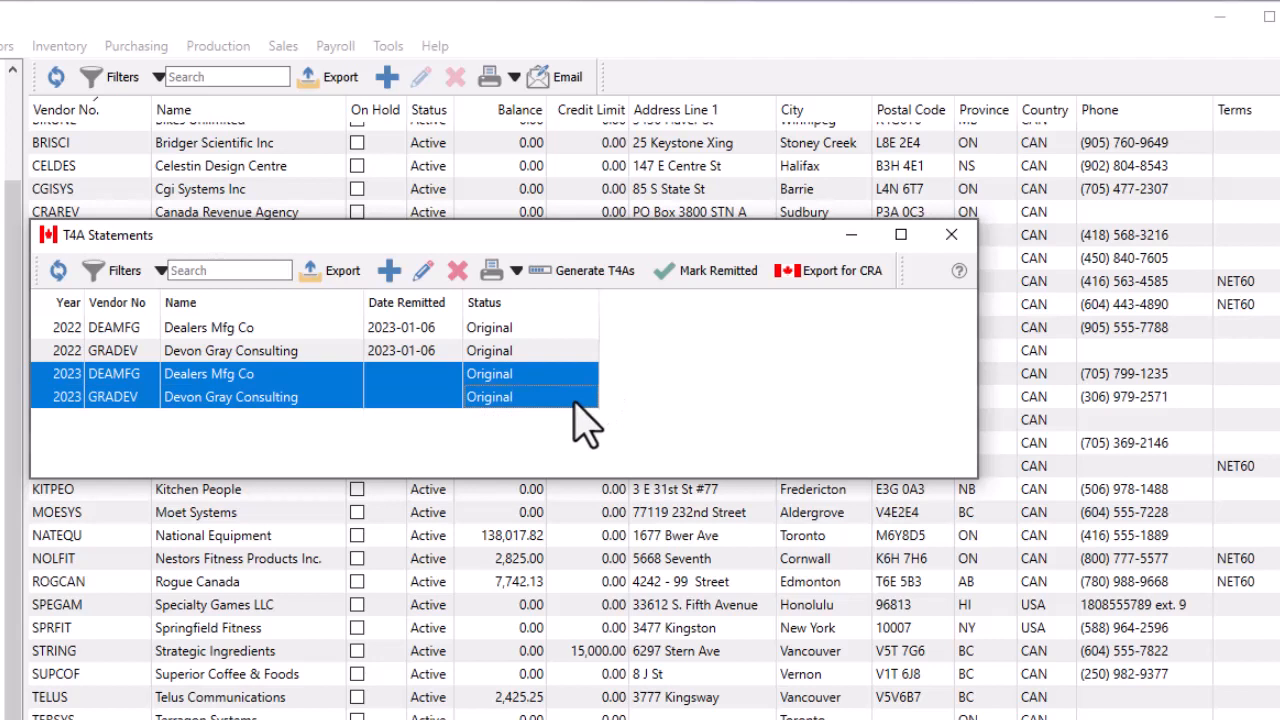
left_click(689, 281)
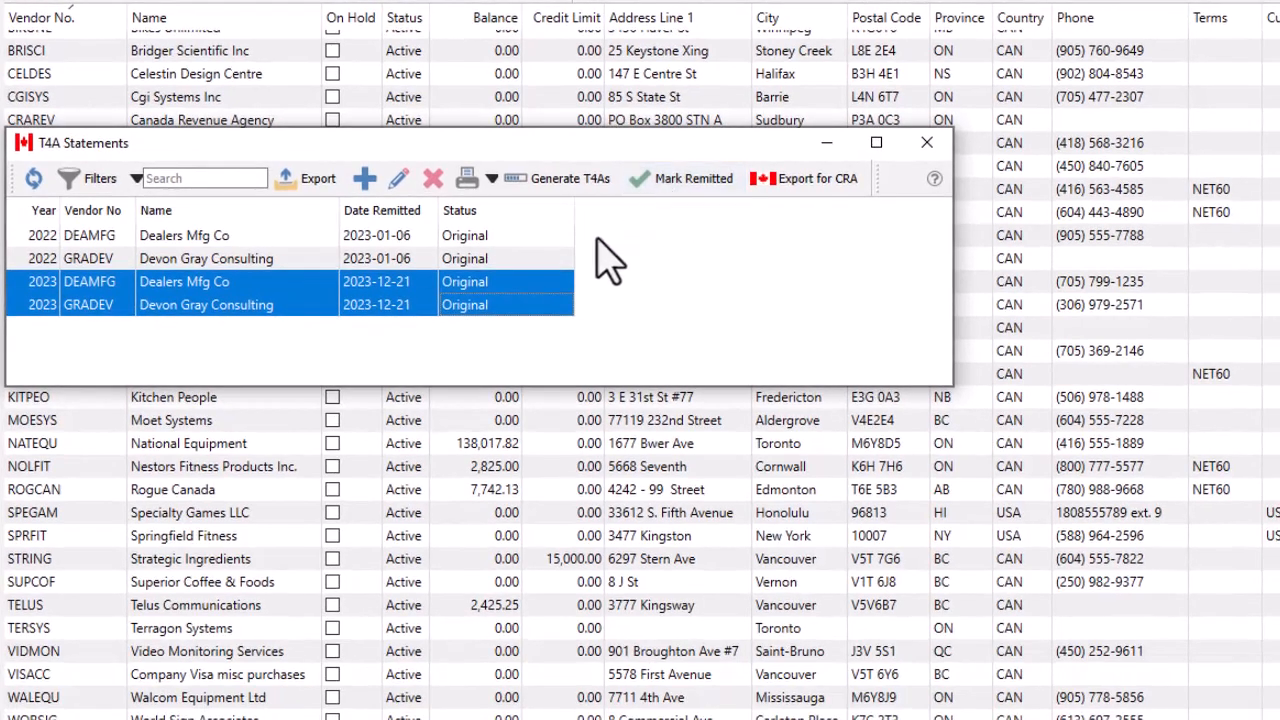
- Change the status of vendor GRADEV's 2023 T4A statement to Cancelled, then save and close it
double_click(549, 300)
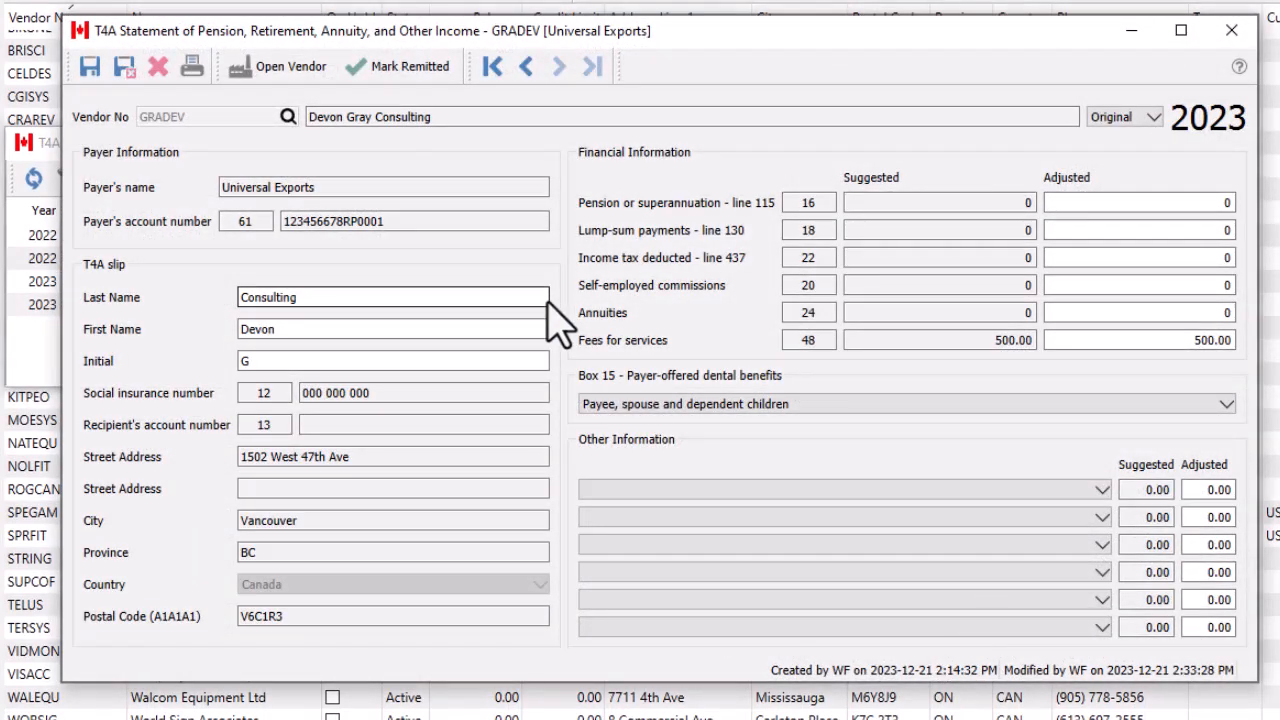
left_click(1125, 118)
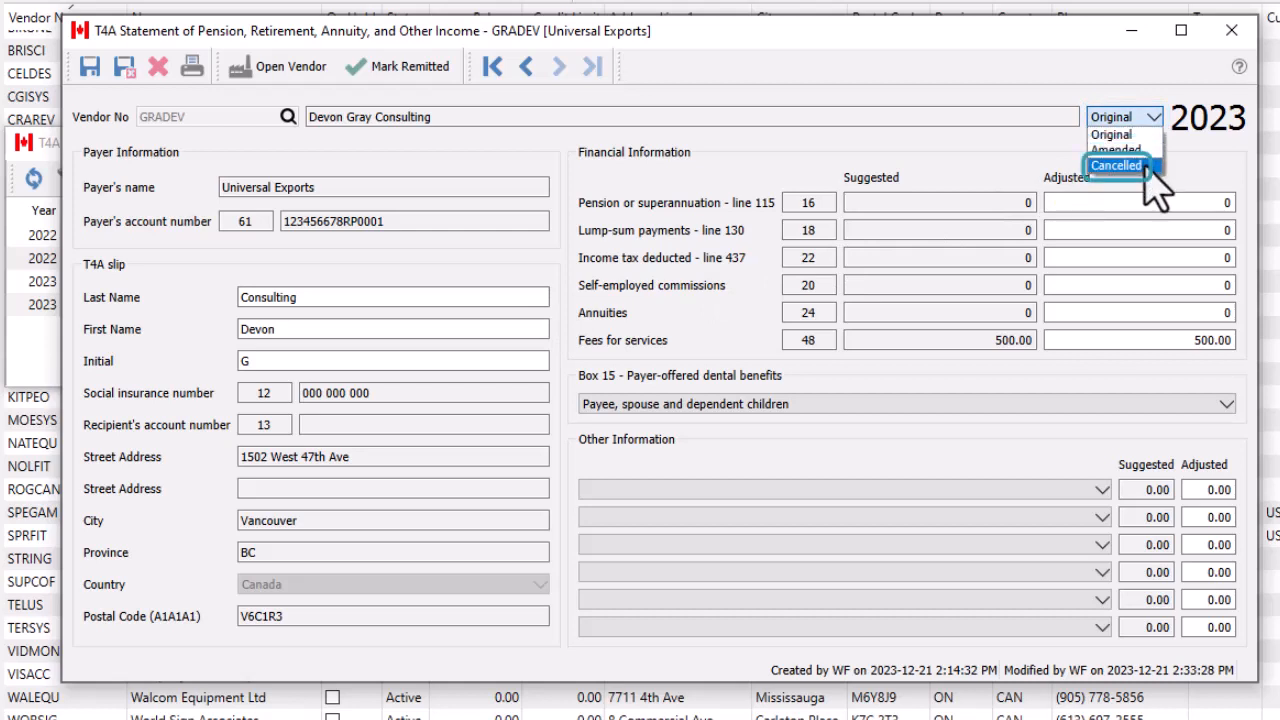
left_click(1118, 166)
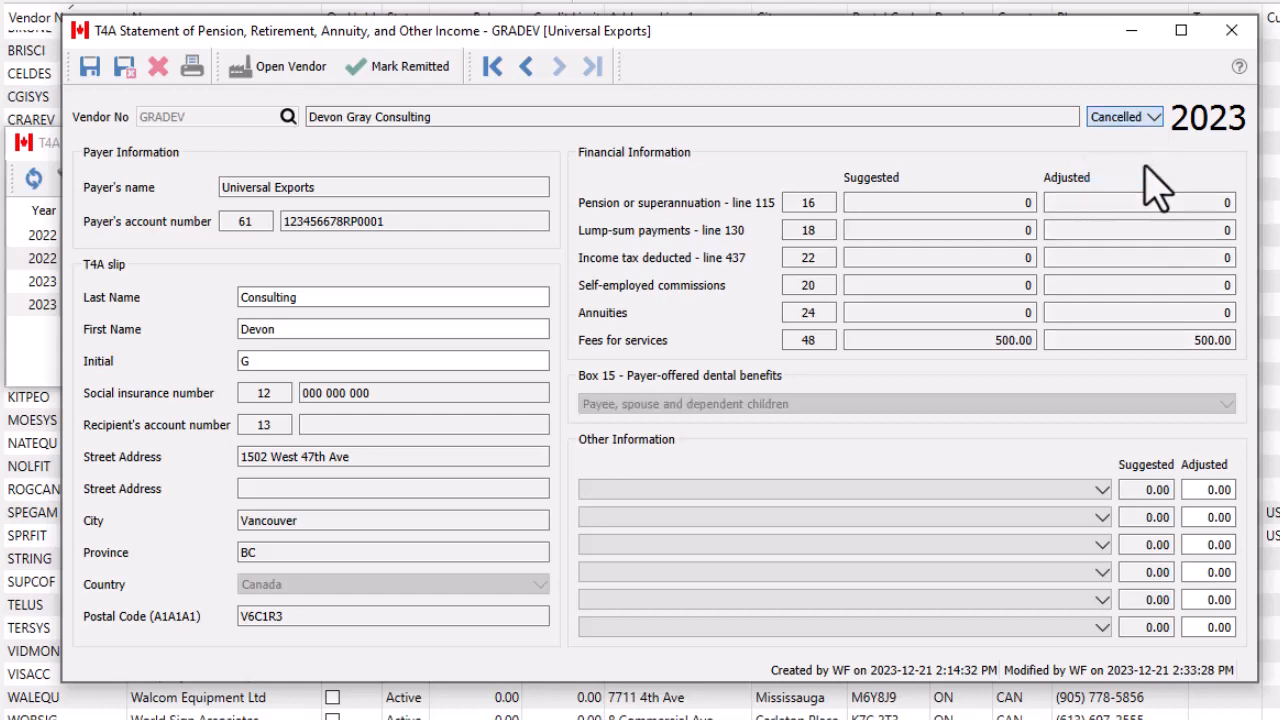
left_click(125, 67)
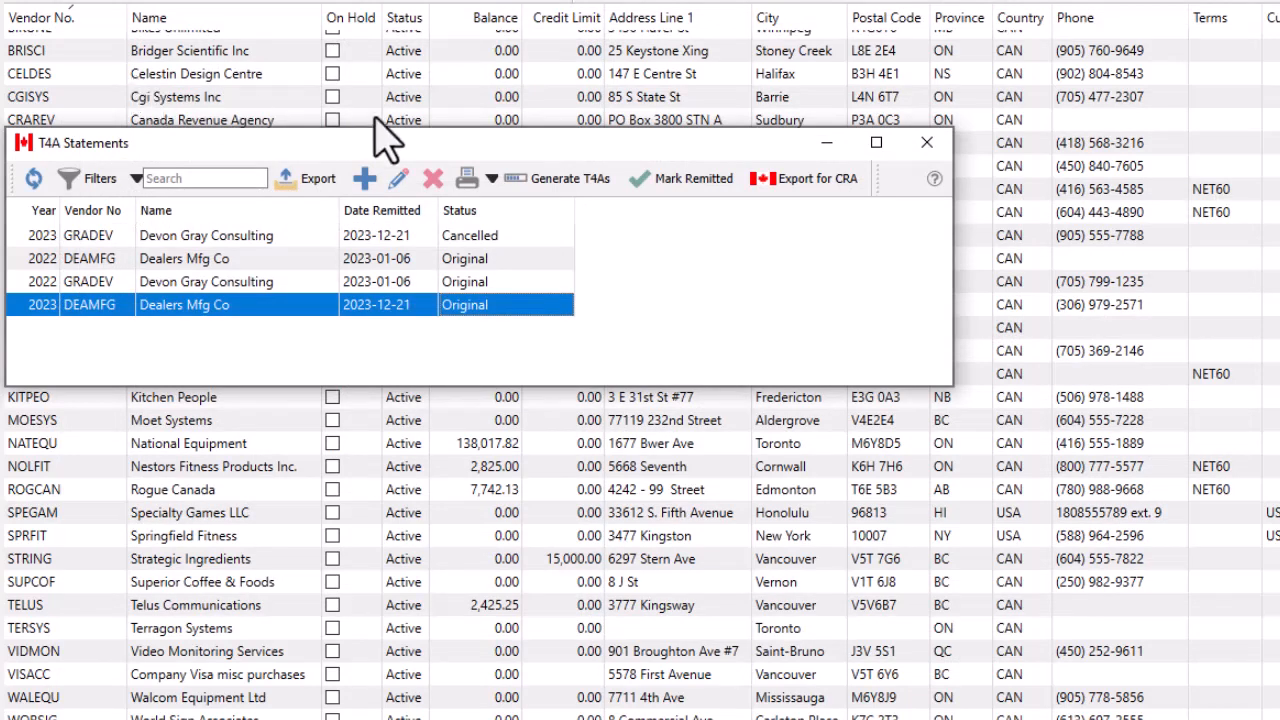
- Start another T4A export for the CRA and open the report type choices
left_click(760, 180)
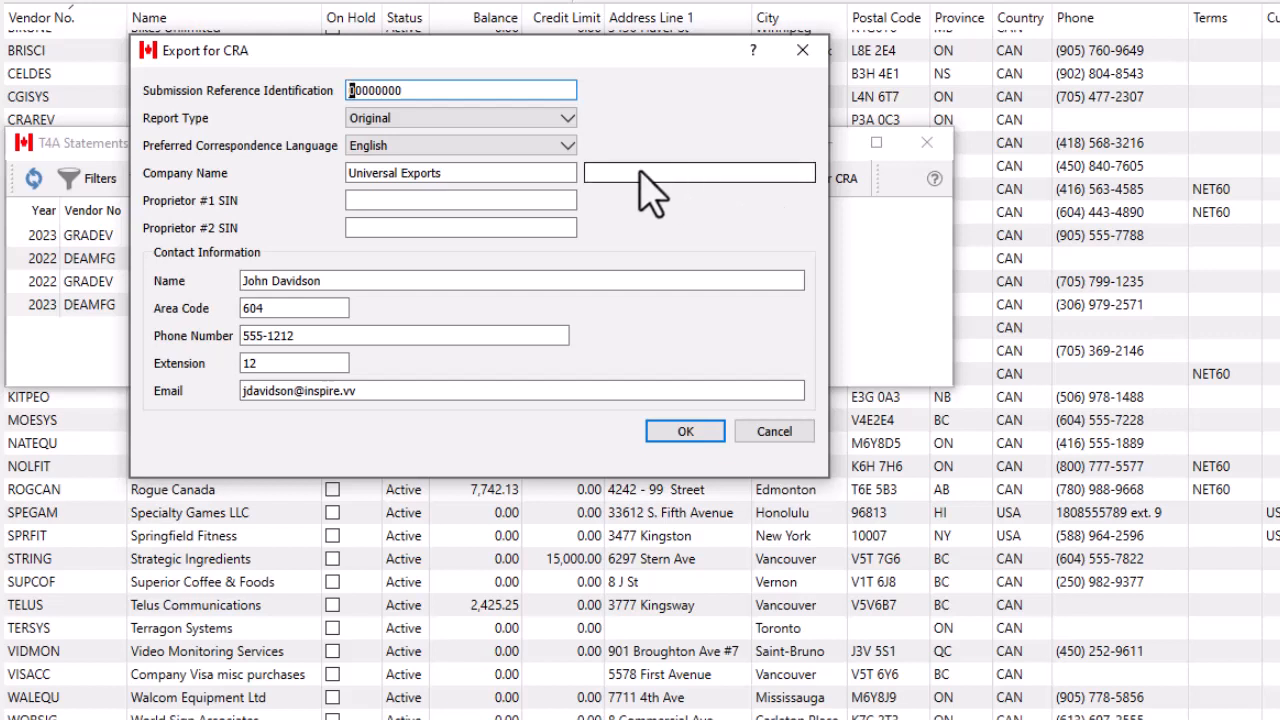
key("Tab")
left_click(560, 117)
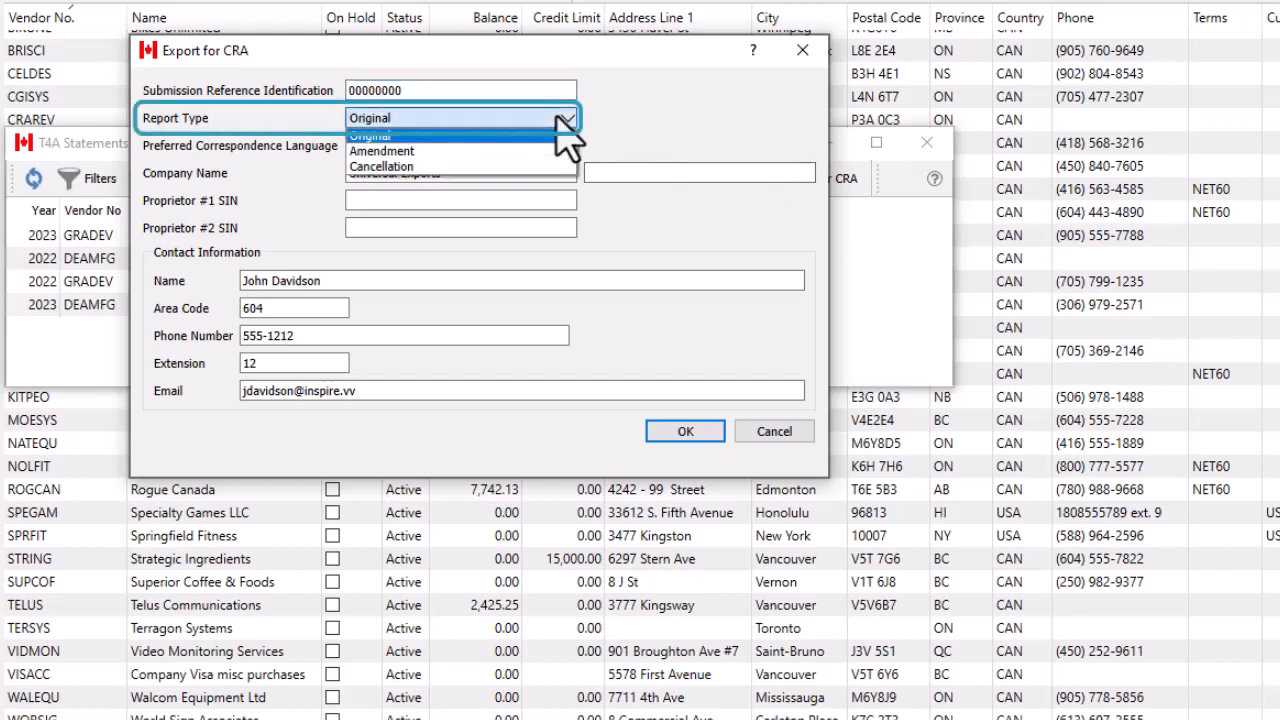